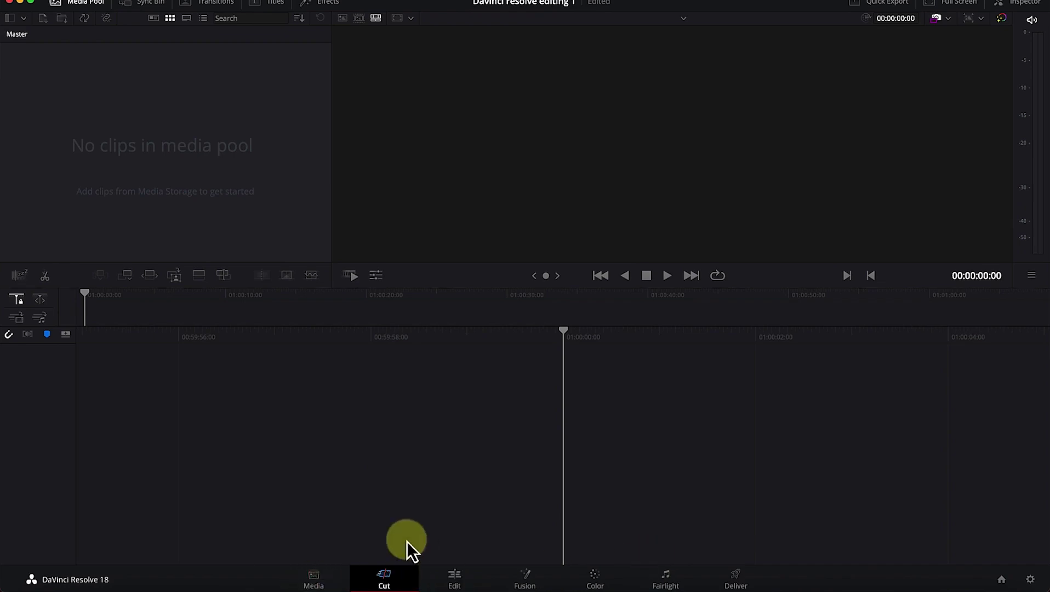
- On the Media page, browse Media Storage to Documents > Skillshare > Davinci Resolve Tutorial
click(313, 582)
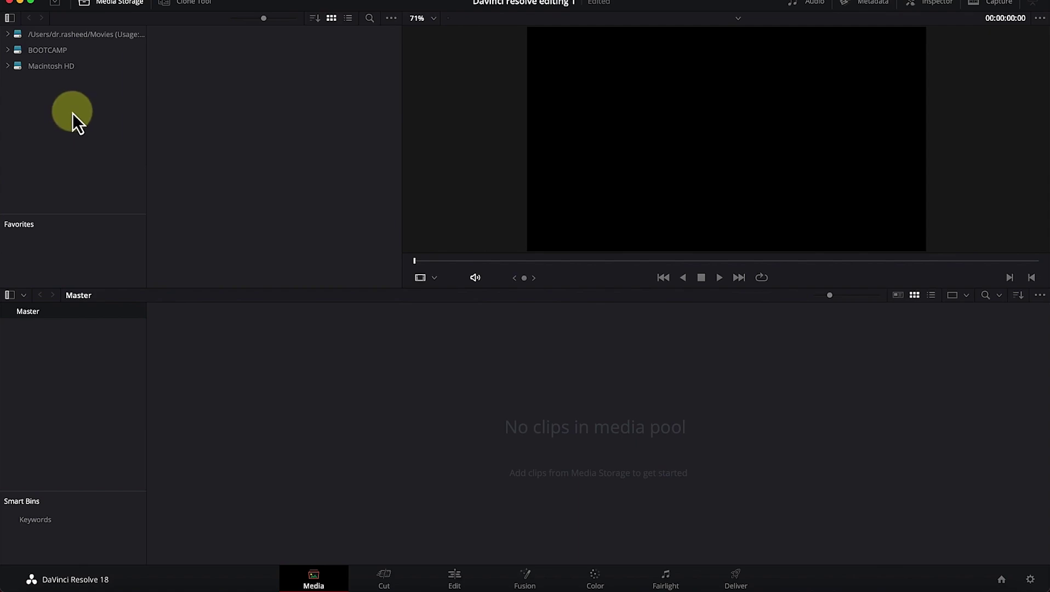
click(8, 66)
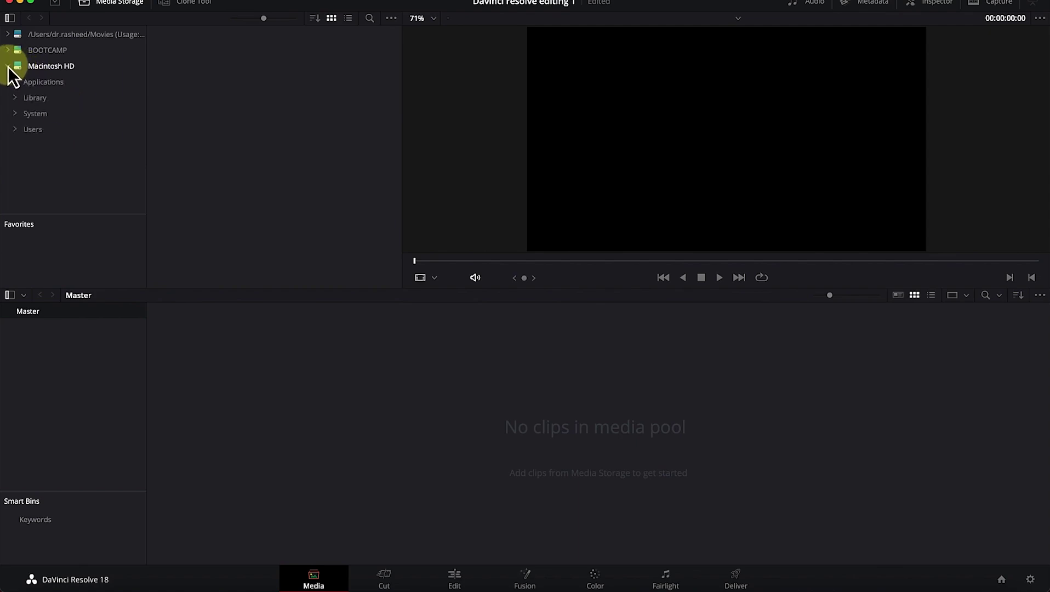
click(32, 132)
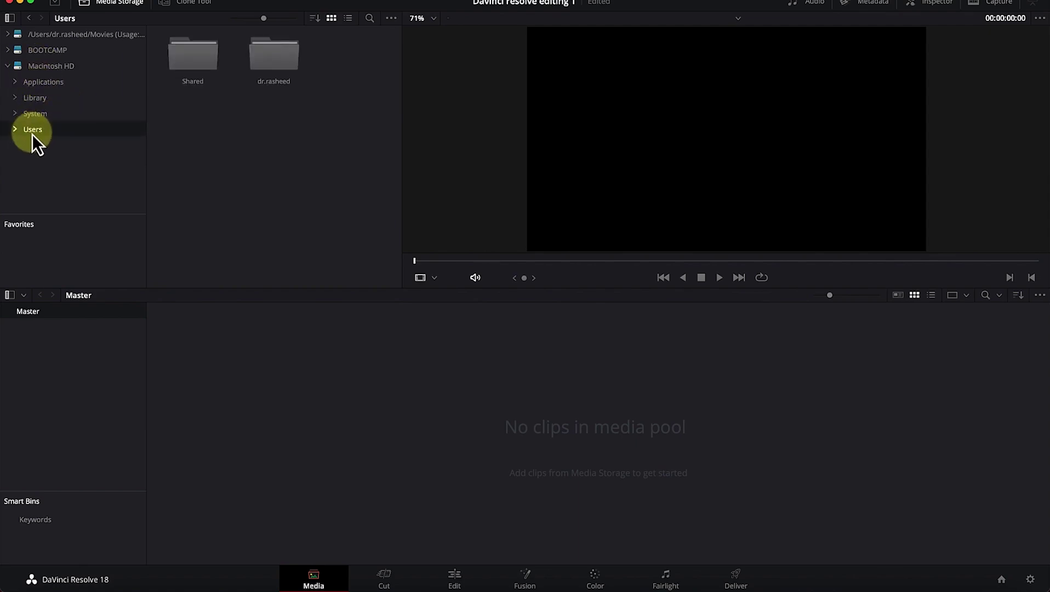
double_click(268, 61)
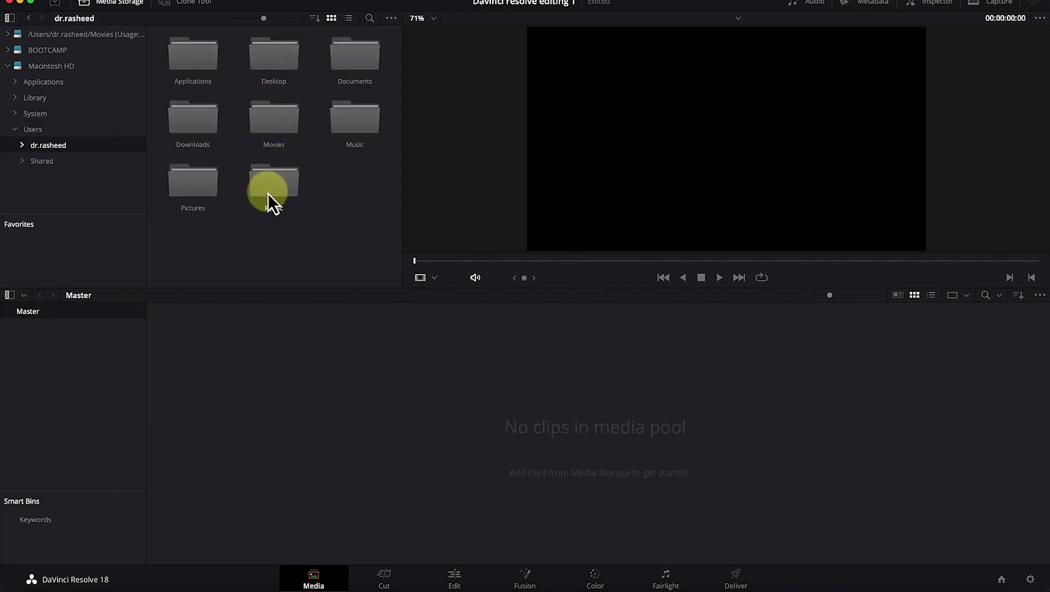
double_click(363, 63)
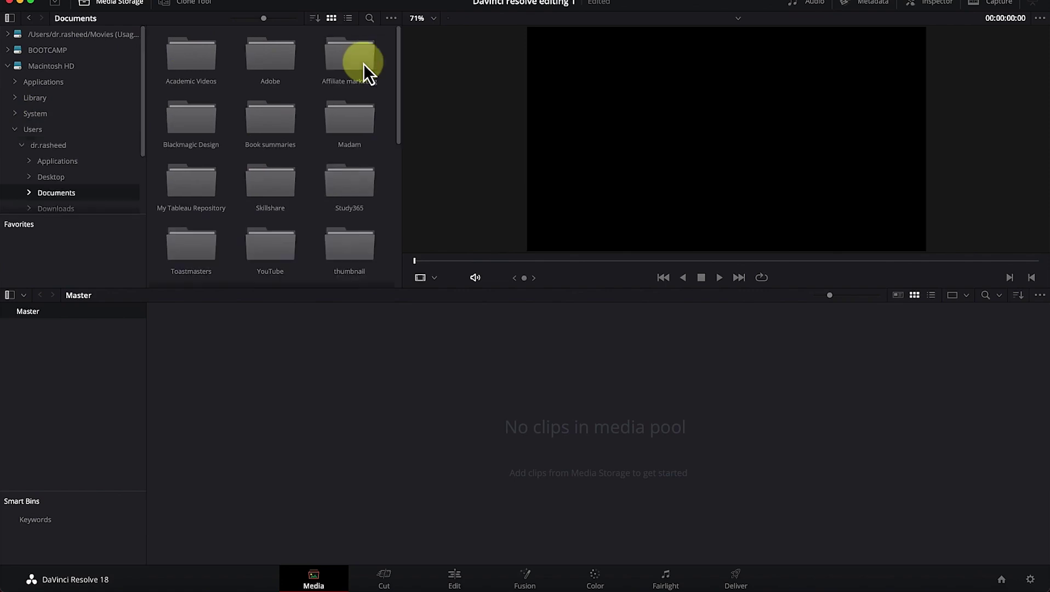
double_click(283, 198)
double_click(270, 61)
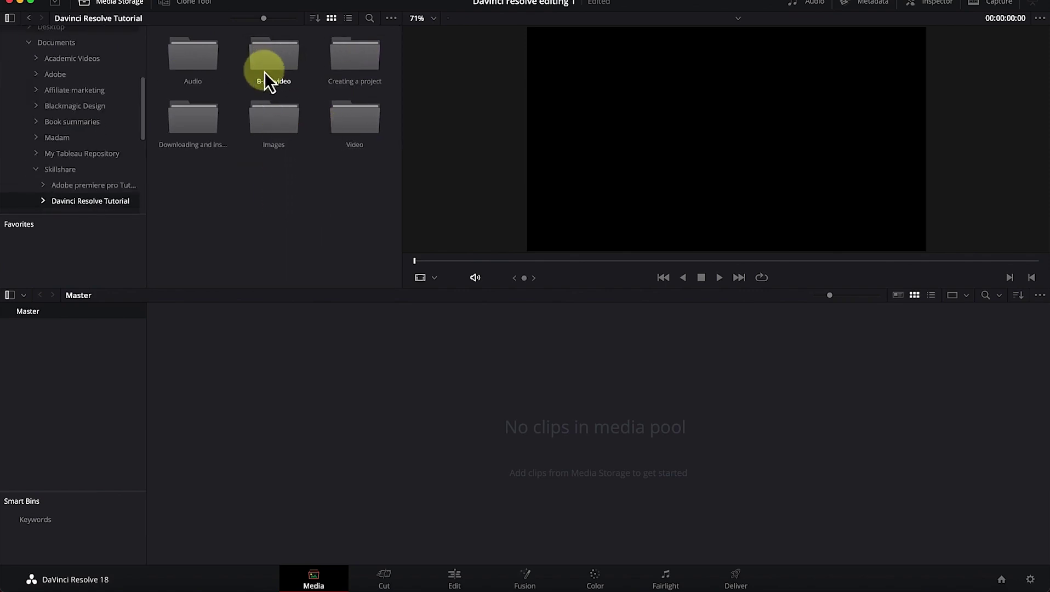
- Select the Video, Images, Audio and B-roll video folders together
click(361, 132)
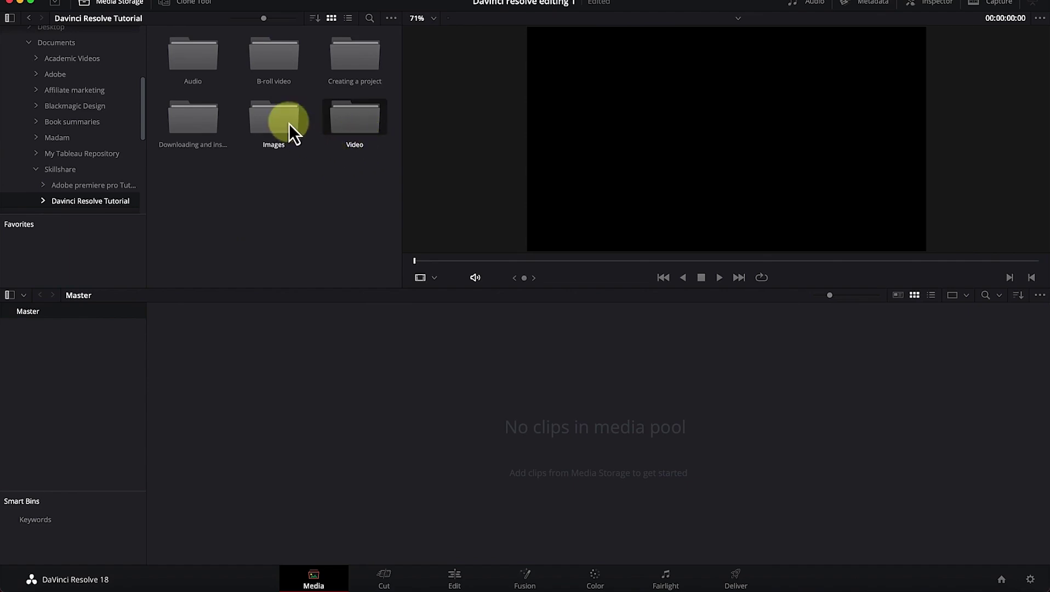
click(277, 132)
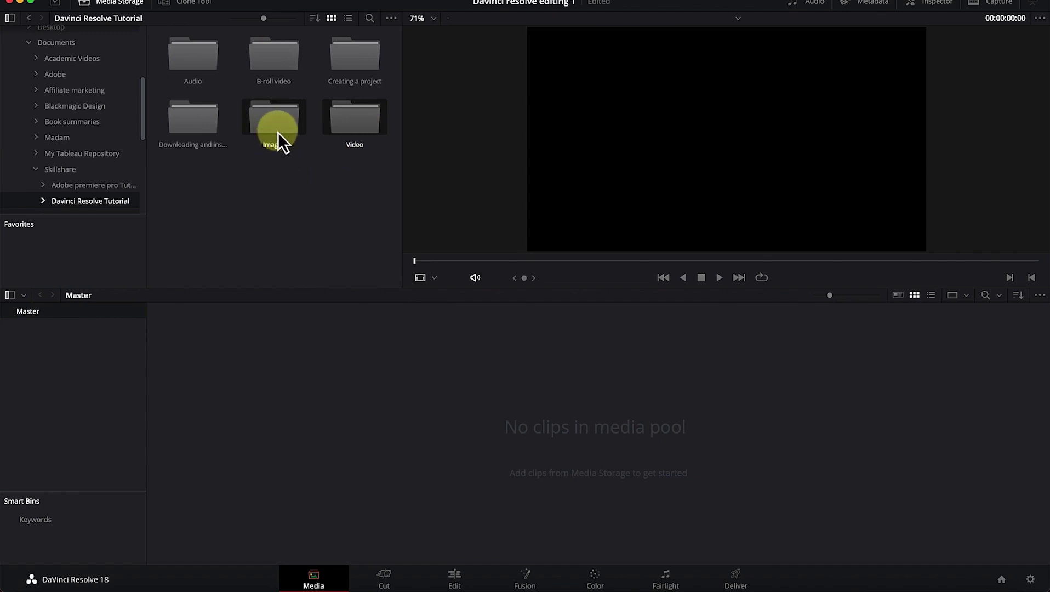
click(203, 63)
click(267, 68)
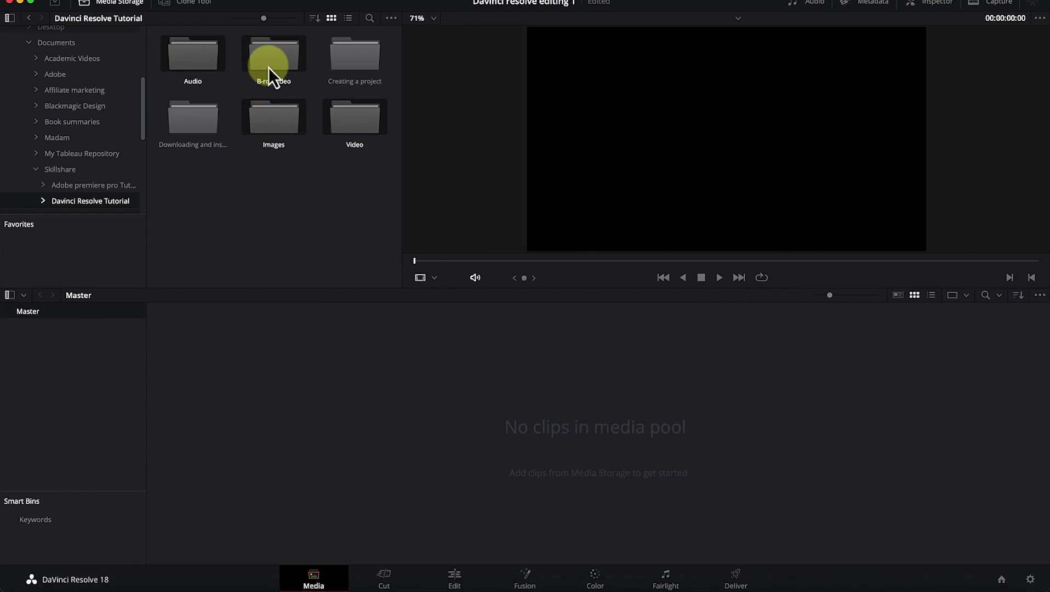
- Add the selected folders and their subfolders into the media pool from the context menu
right_click(286, 130)
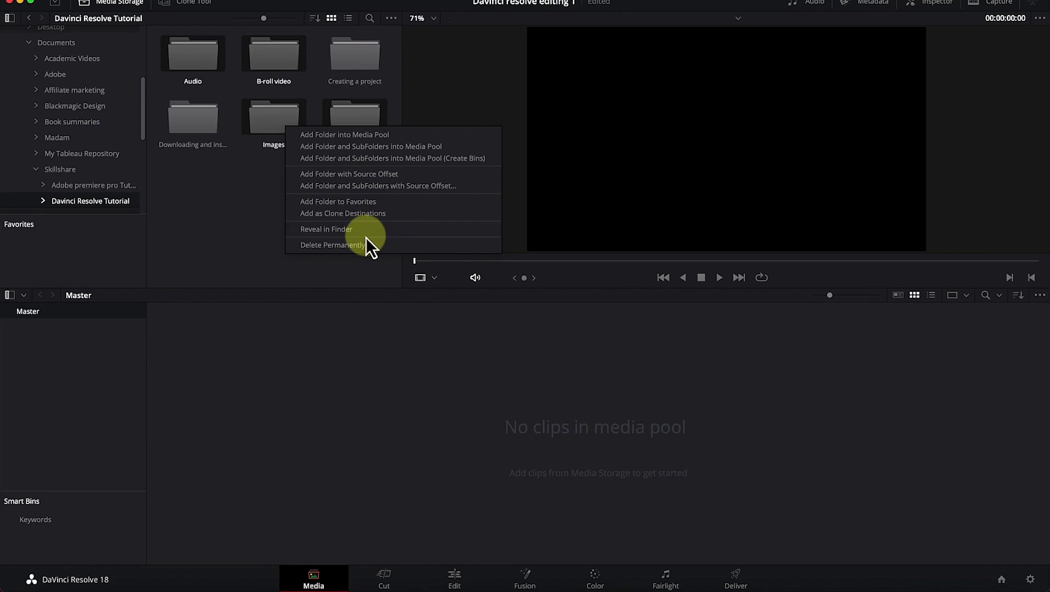
click(374, 146)
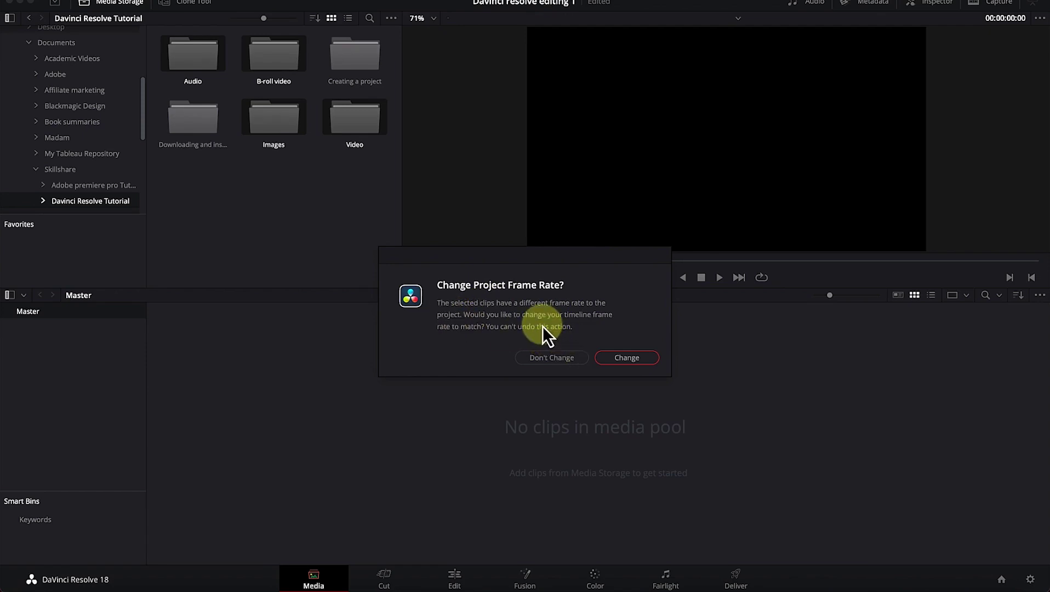
- Change the project frame rate to match the imported clips
click(631, 359)
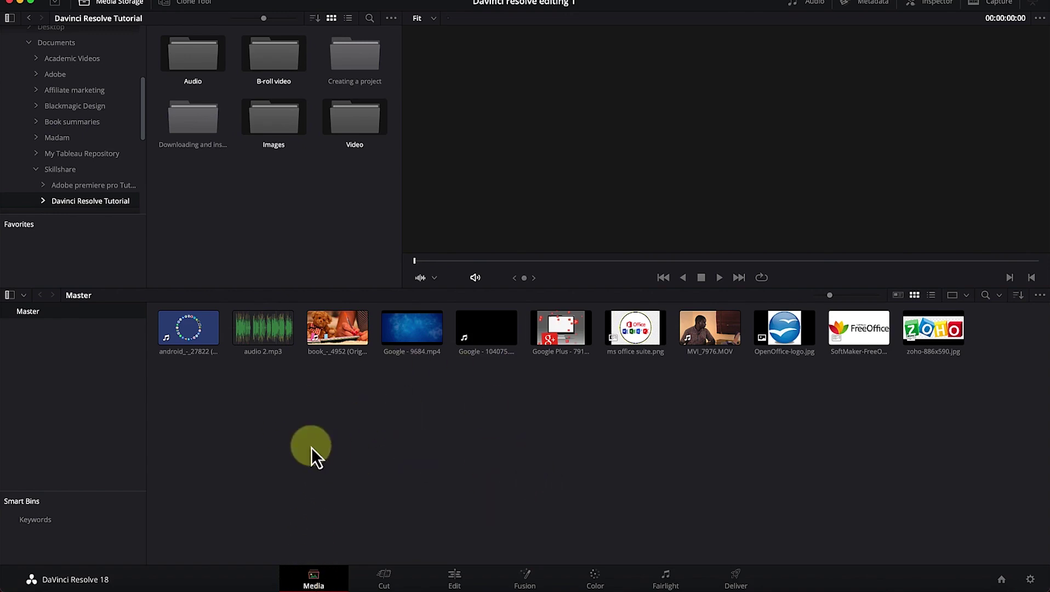
click(163, 341)
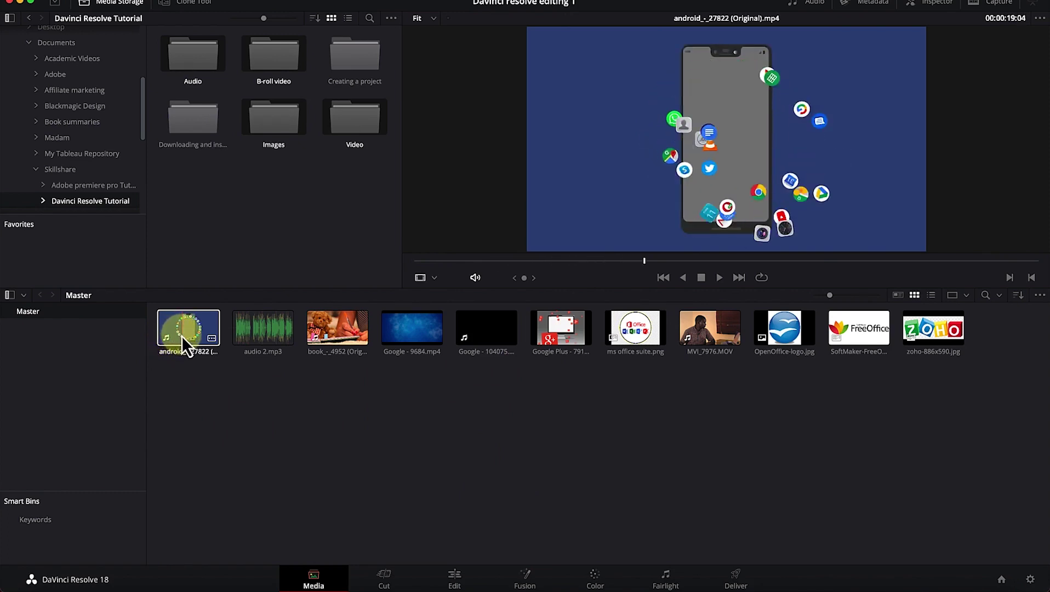
super+click(206, 330)
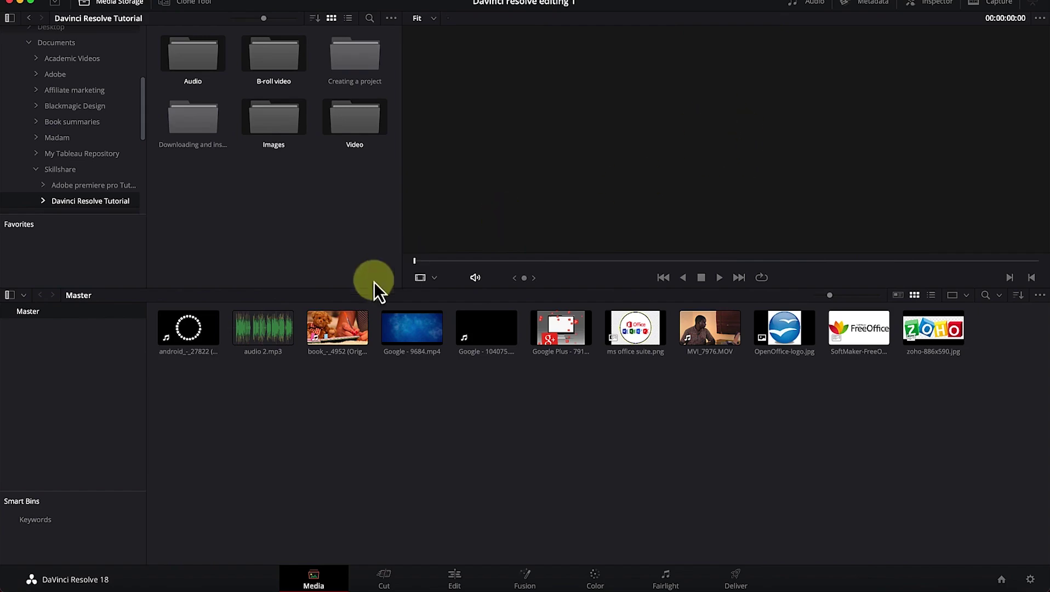
click(247, 335)
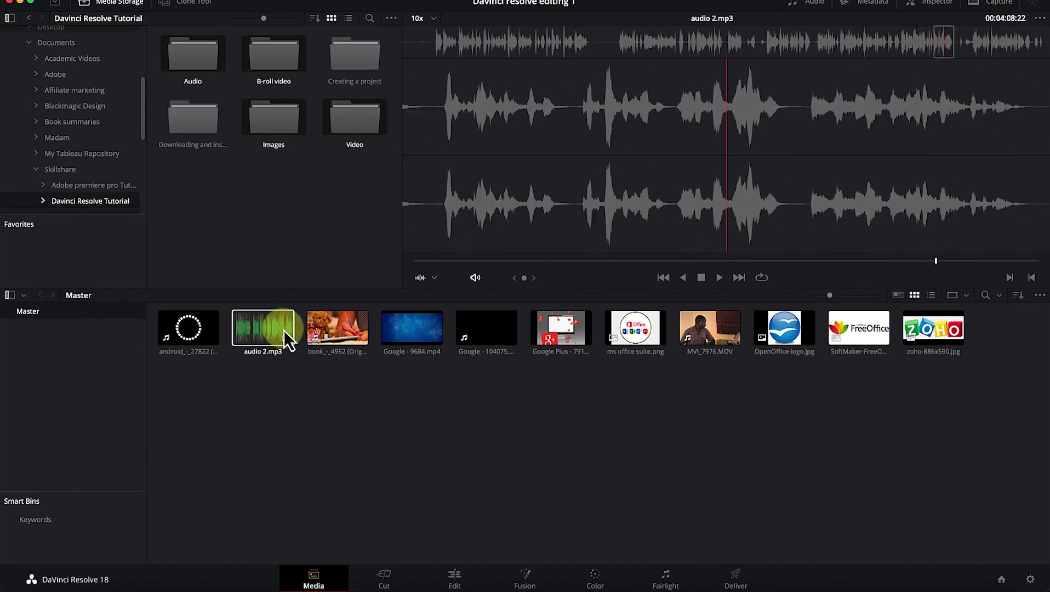
click(310, 329)
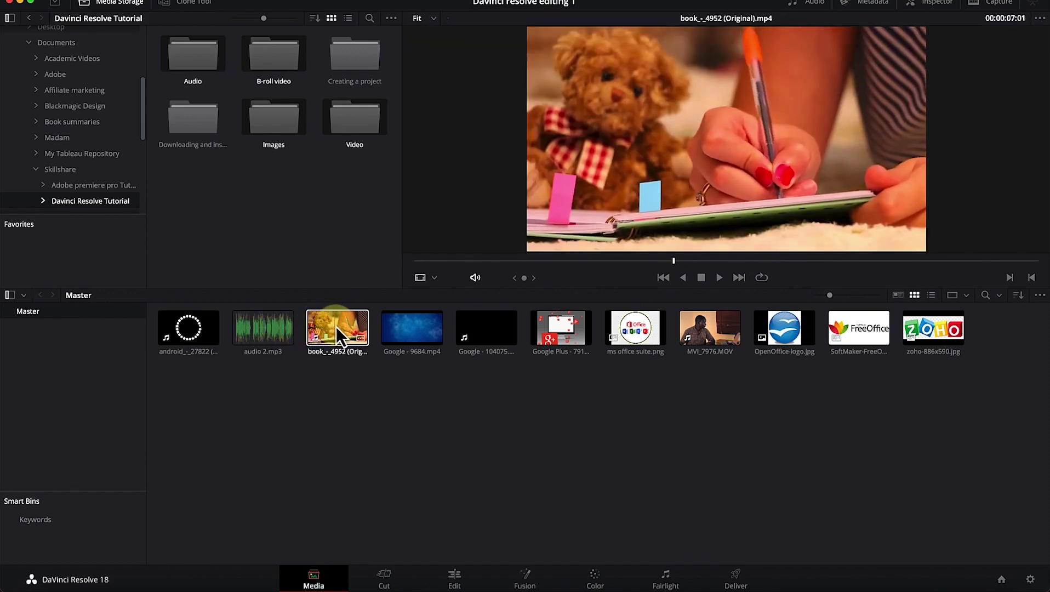
click(564, 324)
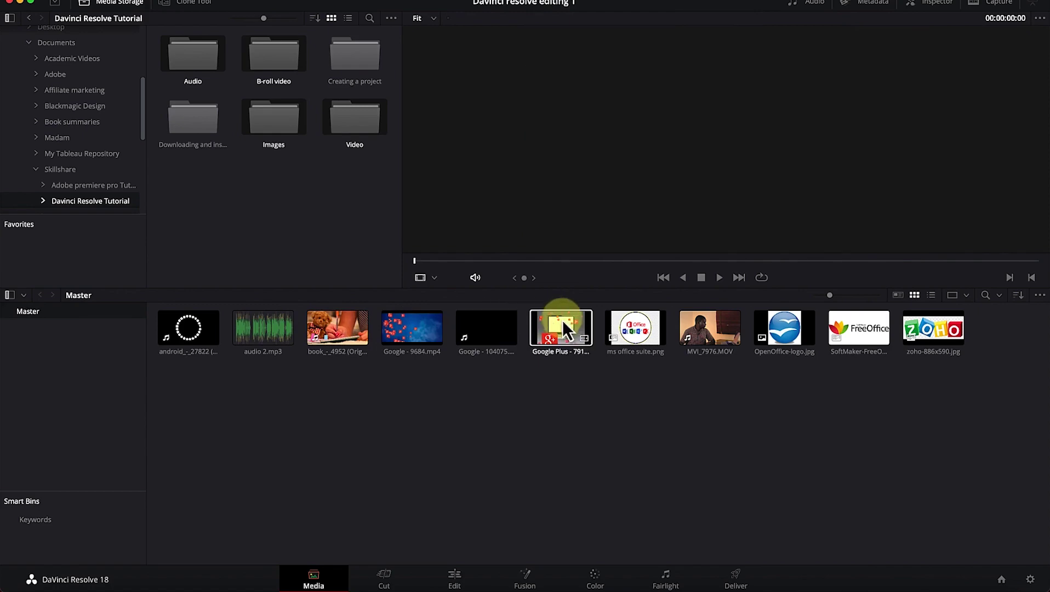
click(632, 340)
click(706, 332)
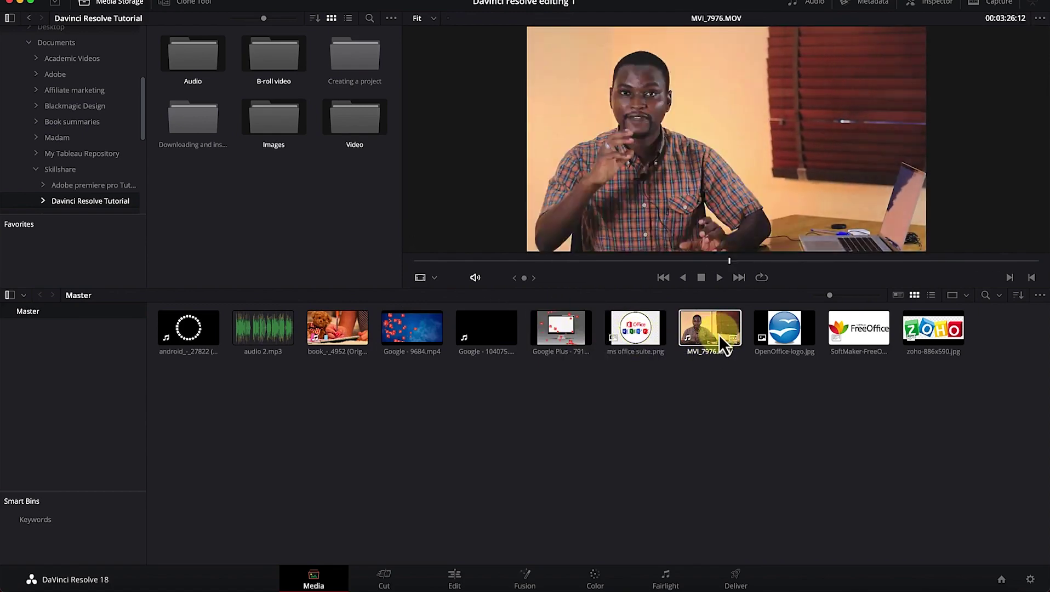
click(746, 343)
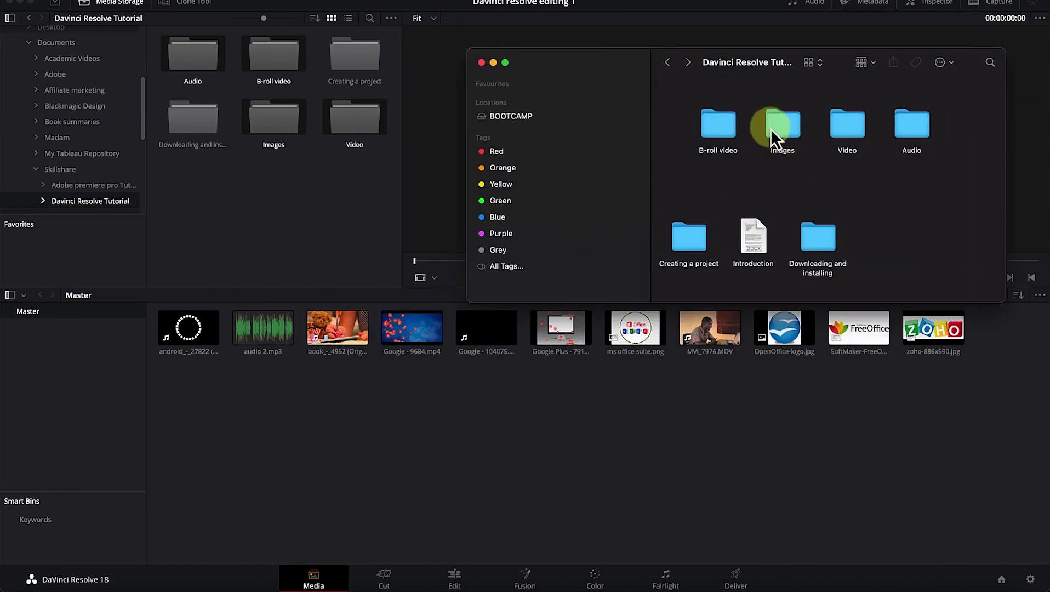
- Drag the B-roll video, Images, Video and Audio folders from Finder into Resolve, then list Media Storage by name
click(722, 151)
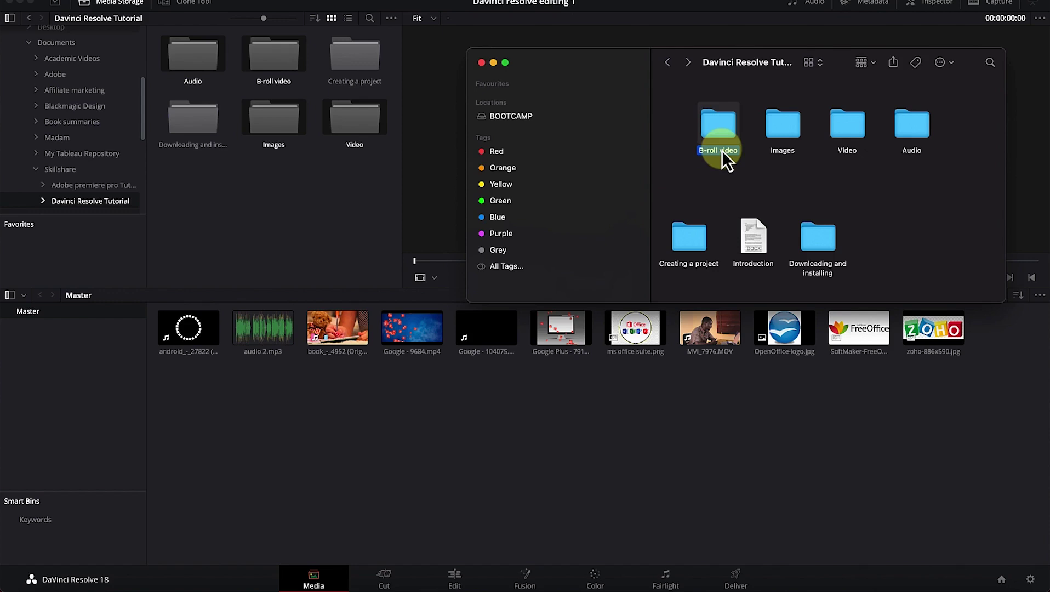
drag(722, 150, 715, 180)
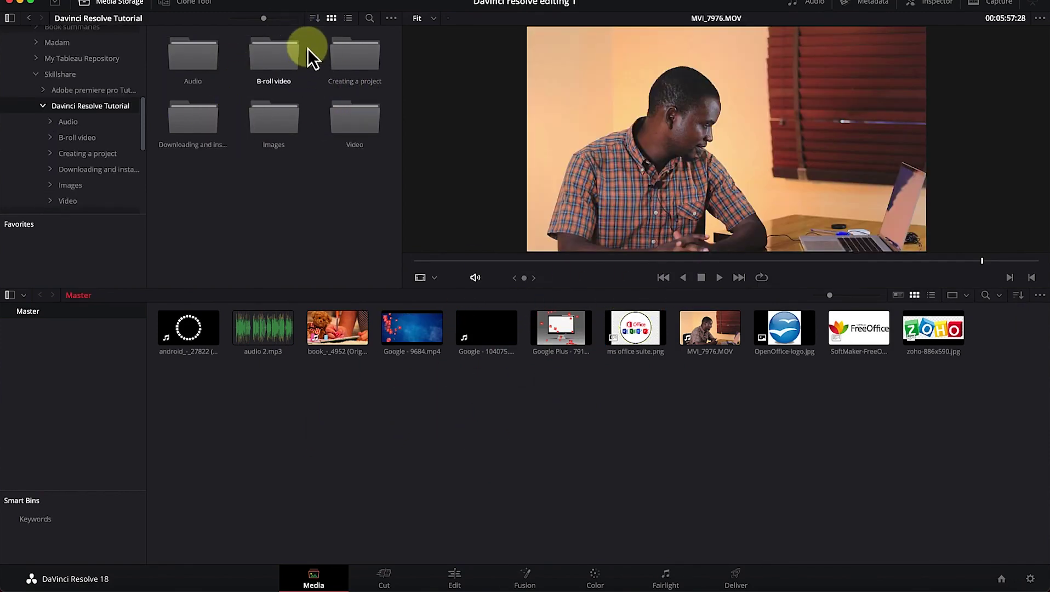
click(349, 19)
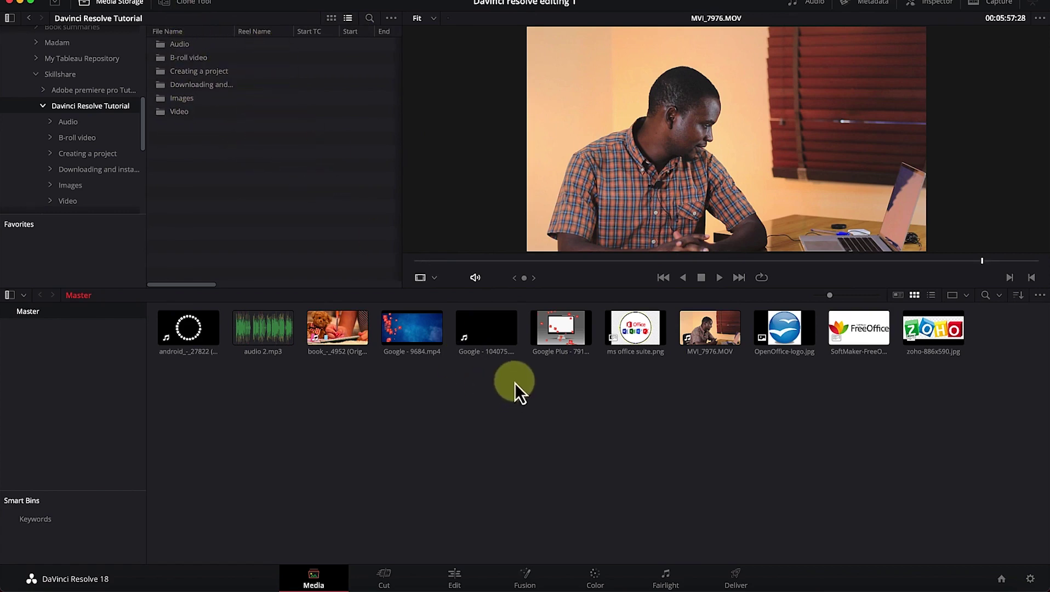
- Visit the Cut page, then move to the Edit page with its empty timeline
click(383, 580)
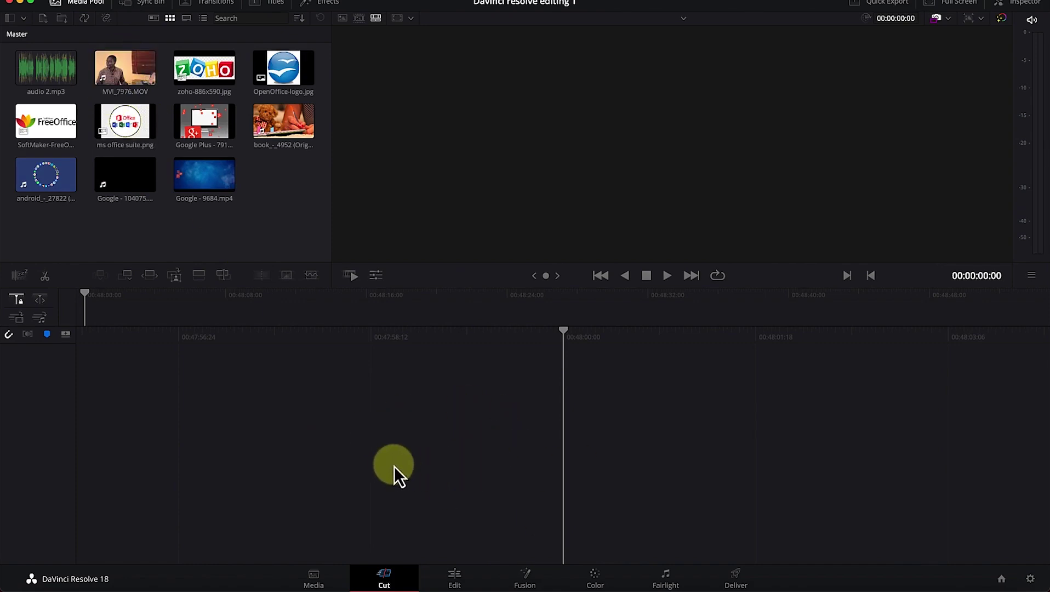
click(453, 579)
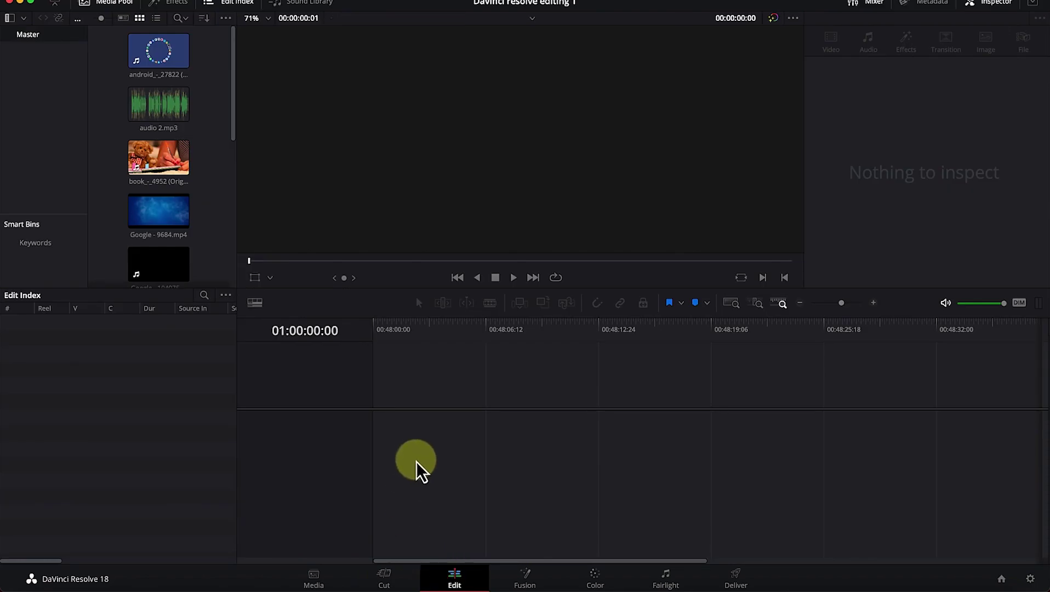
- Preview pool clips and place MVI_7976.MOV on the empty timeline, creating Timeline 1
click(184, 106)
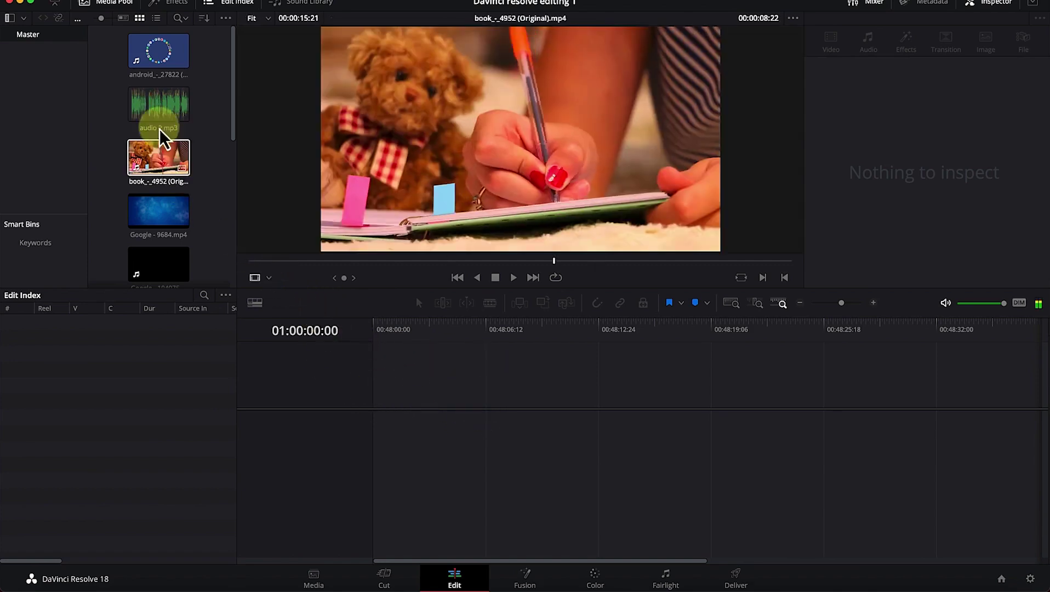
scroll(164, 246, down, 3)
scroll(165, 244, down, 4)
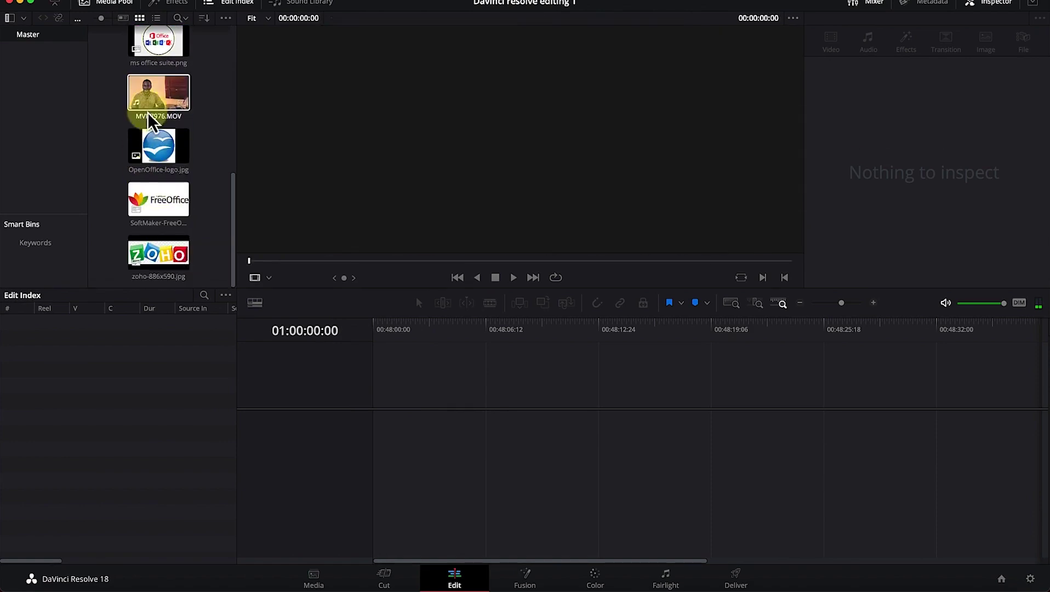
drag(157, 104, 412, 433)
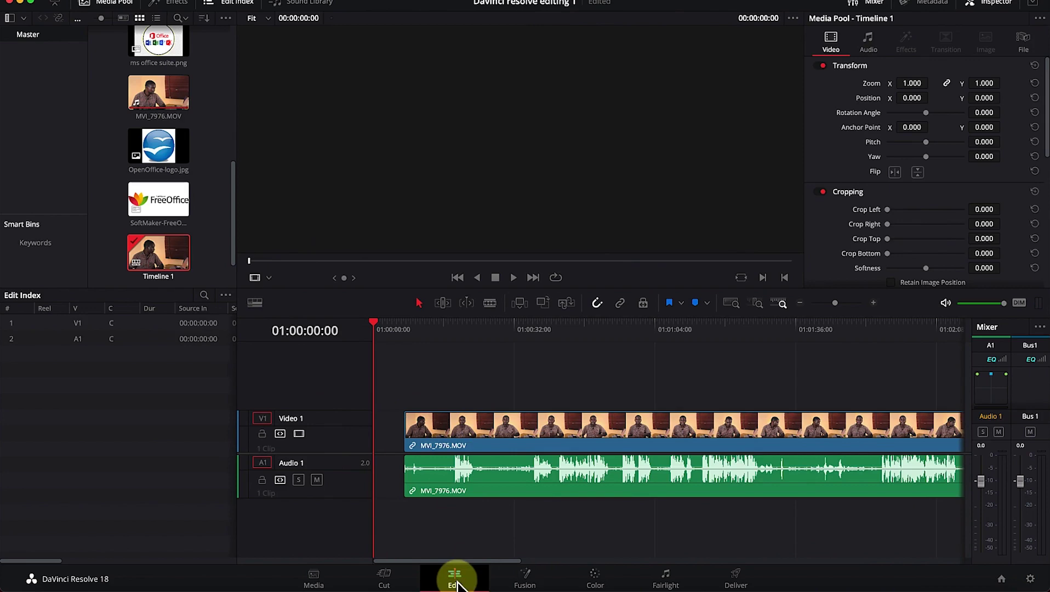
- Move MVI_7976.MOV to the start of Timeline 1, toggle the Inspector, and go to Fusion
drag(500, 424, 477, 427)
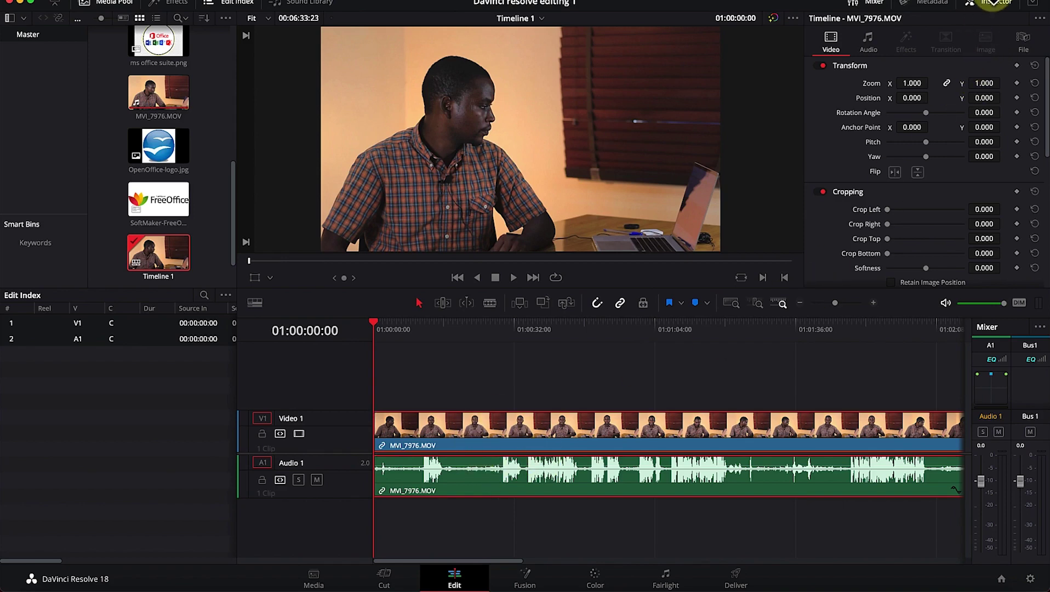
click(995, 3)
right_click(997, 10)
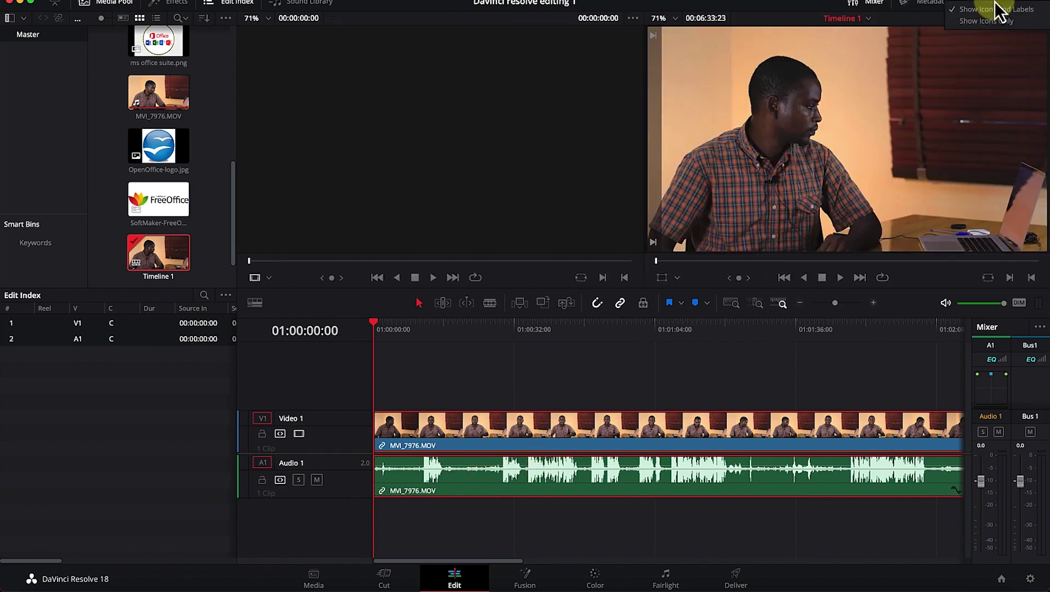
click(996, 3)
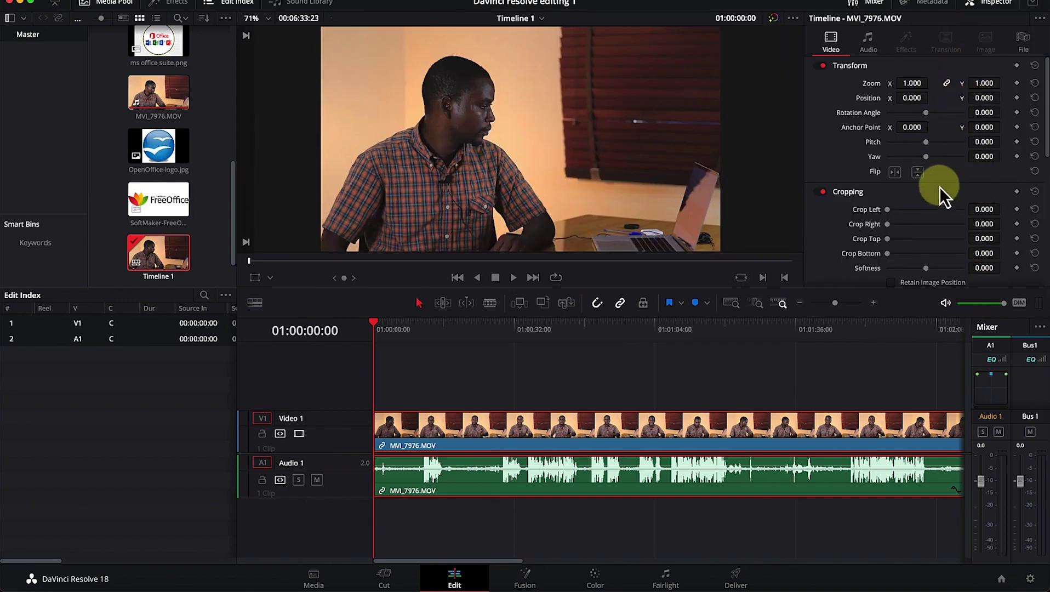
click(998, 5)
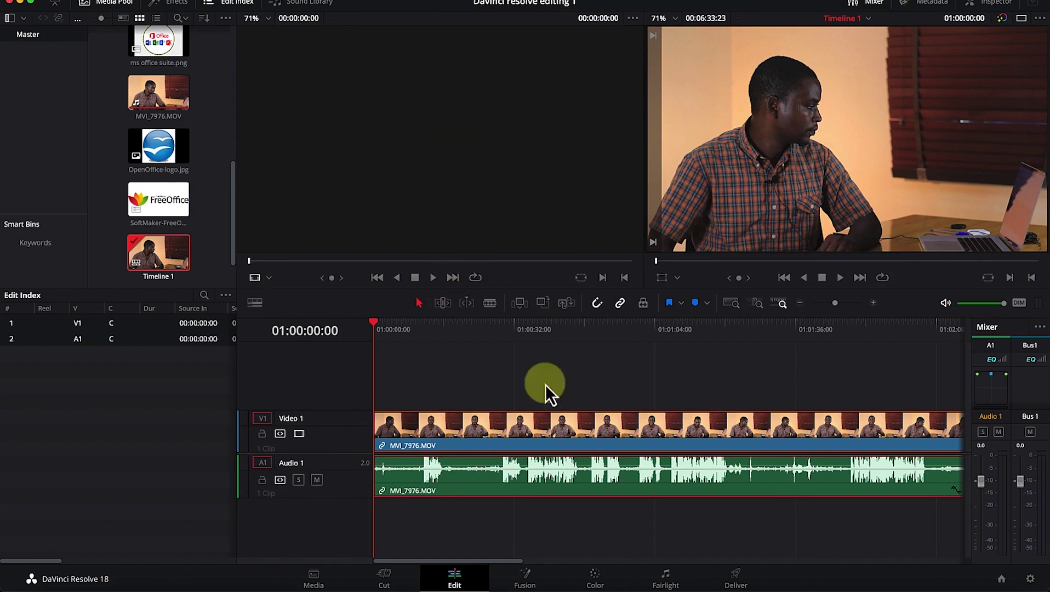
click(519, 580)
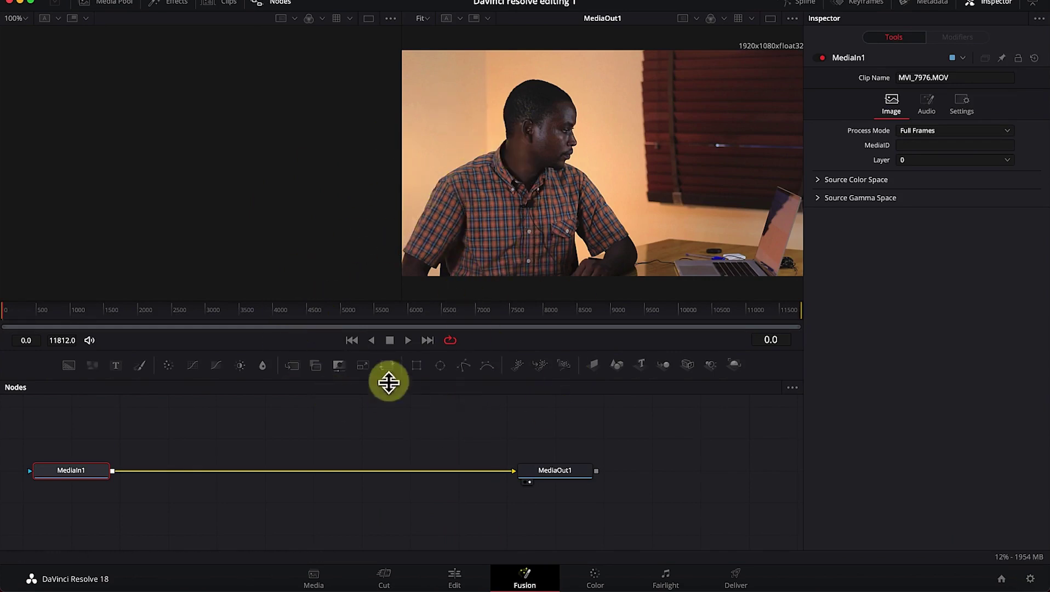
- Switch to the Color page to see MVI_7976.MOV with wheels, curves and parade scopes
click(598, 580)
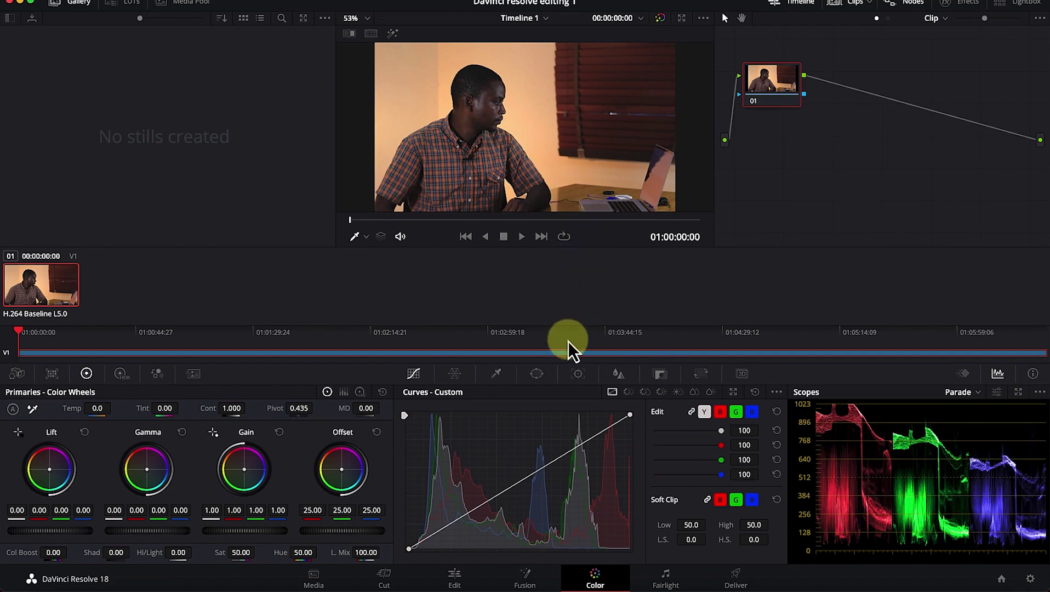
click(662, 584)
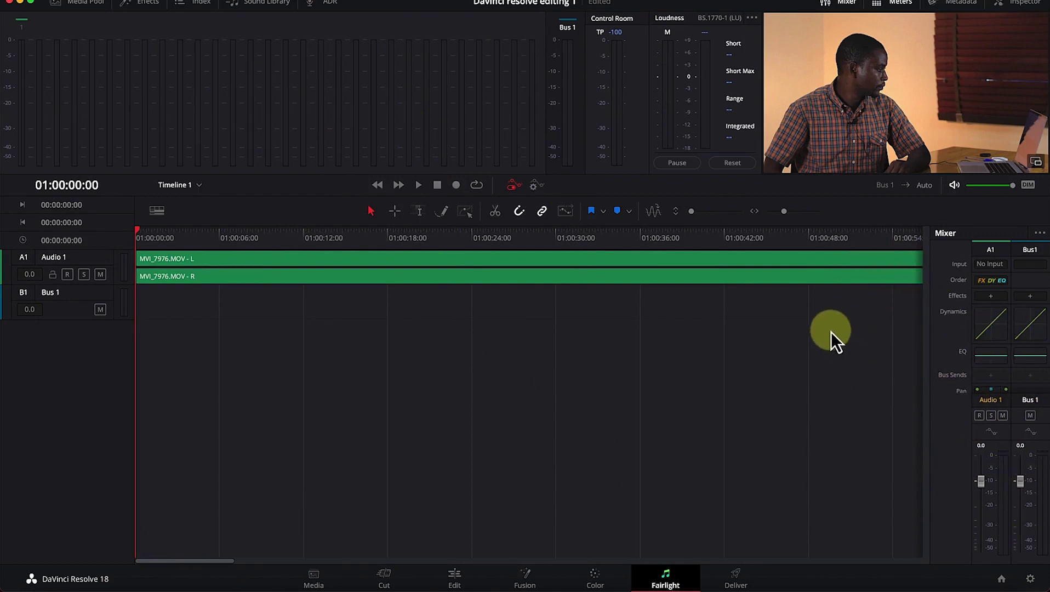
- Open the Deliver page and review the Audio and File render settings for Timeline 1
click(733, 581)
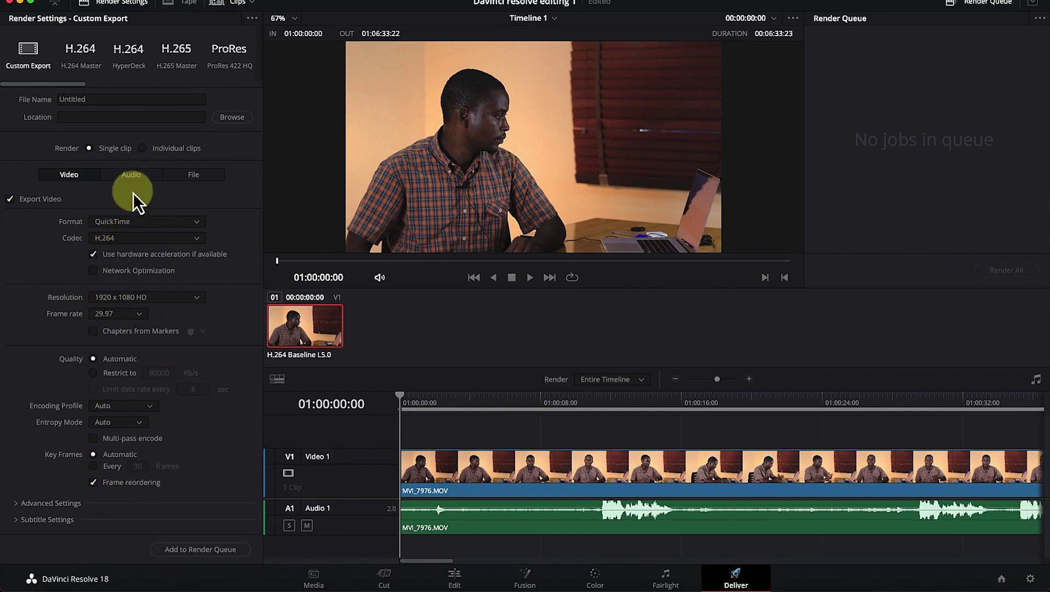
click(134, 176)
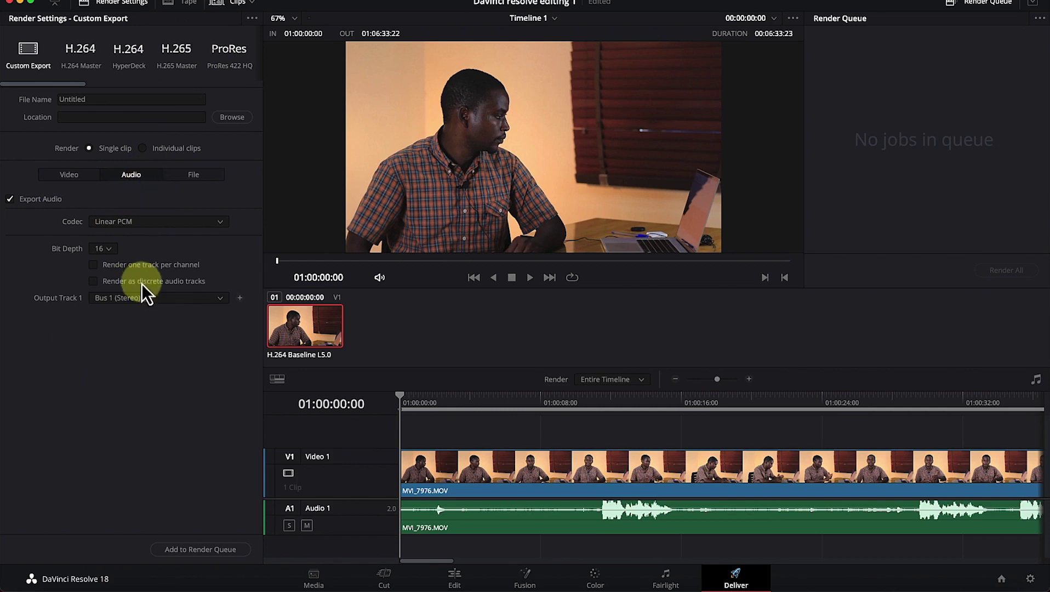
click(189, 175)
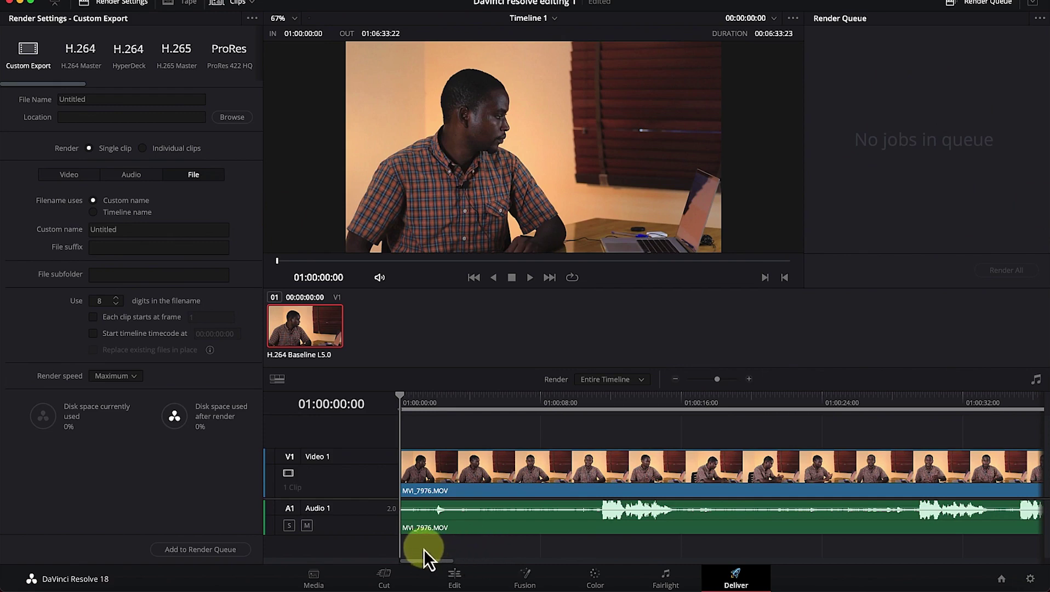
- Return to the Edit page showing MVI_7976.MOV on Timeline 1
click(442, 582)
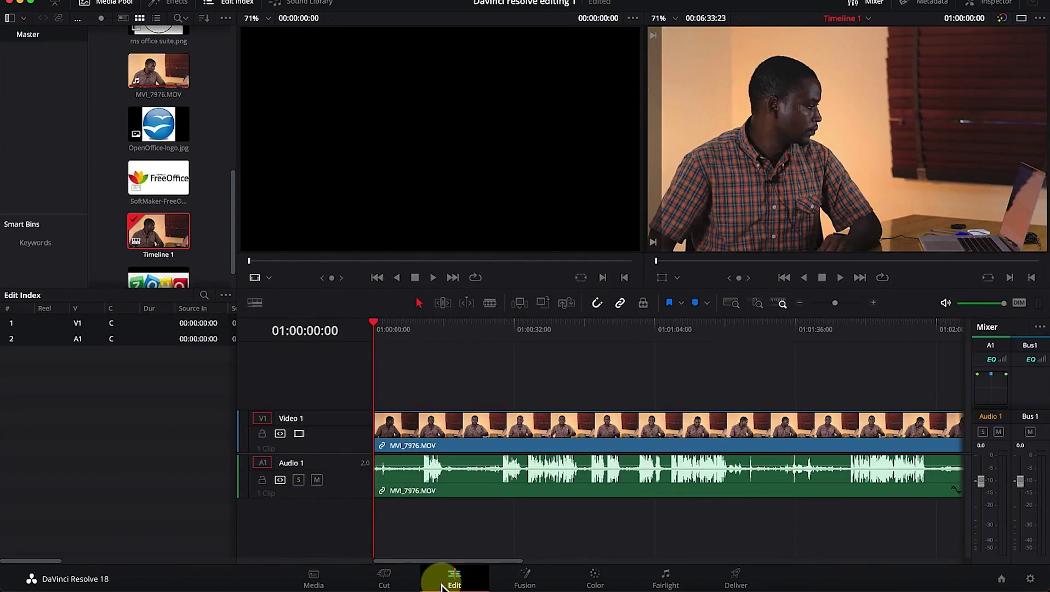